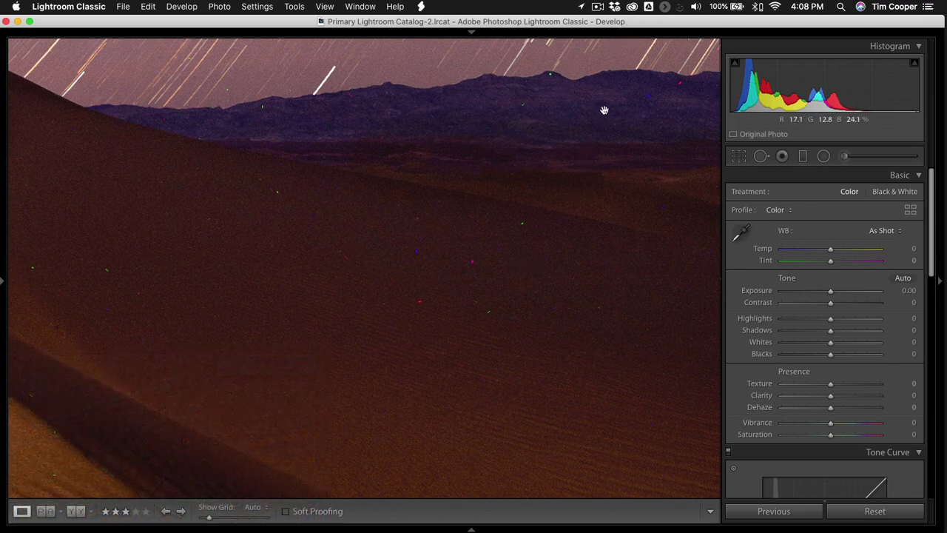
Switch from Lightroom Classic to the Finder window showing the Applications folder.
key("super+Tab")
key("super+Tab")
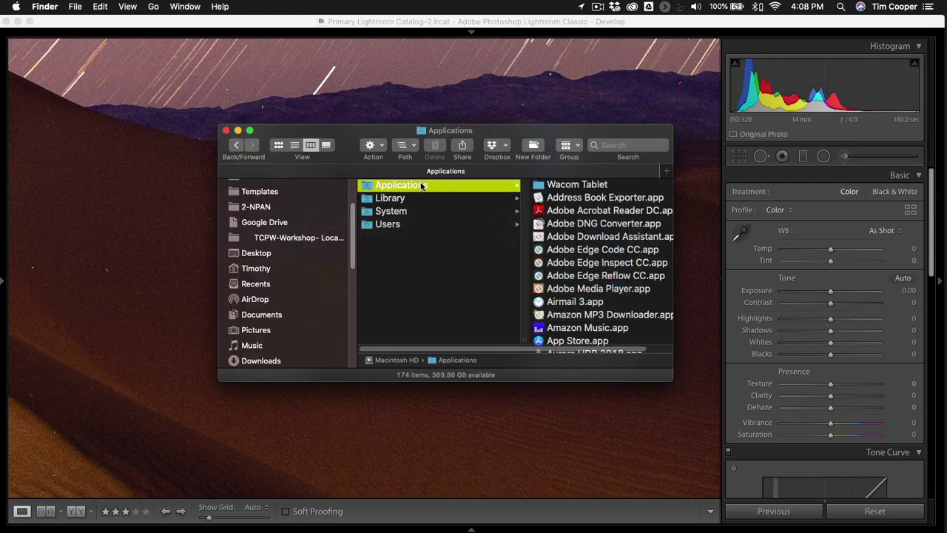
Launch Wacom Desktop Center.app from the Applications > Wacom Tablet folder.
left_click(516, 186)
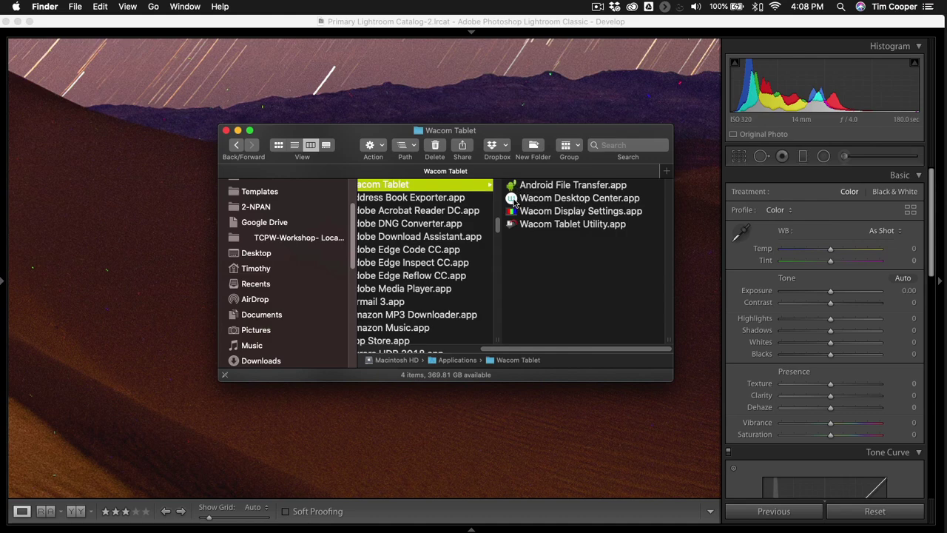
double_click(513, 199)
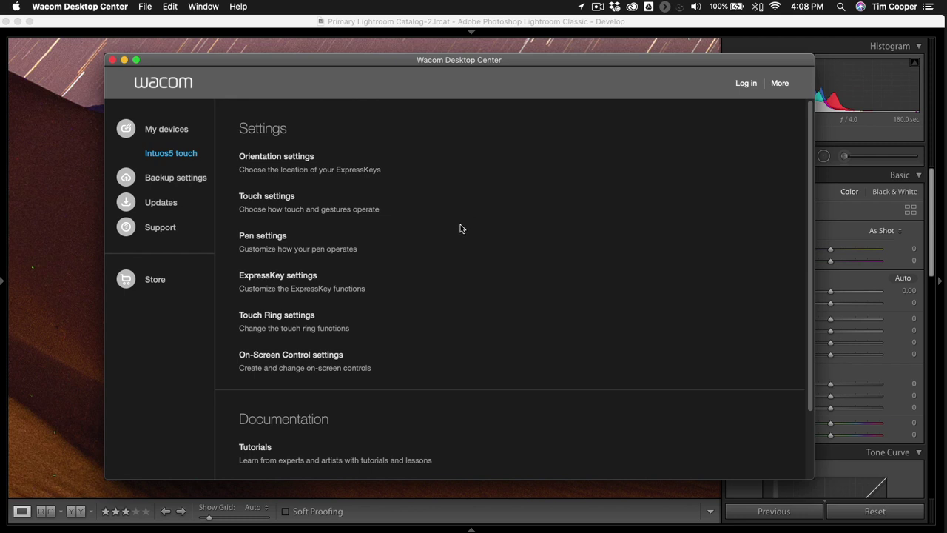
Open the Intuos5 pen settings, review the Touch and Functions tools, then select Grip Pen.
left_click(279, 242)
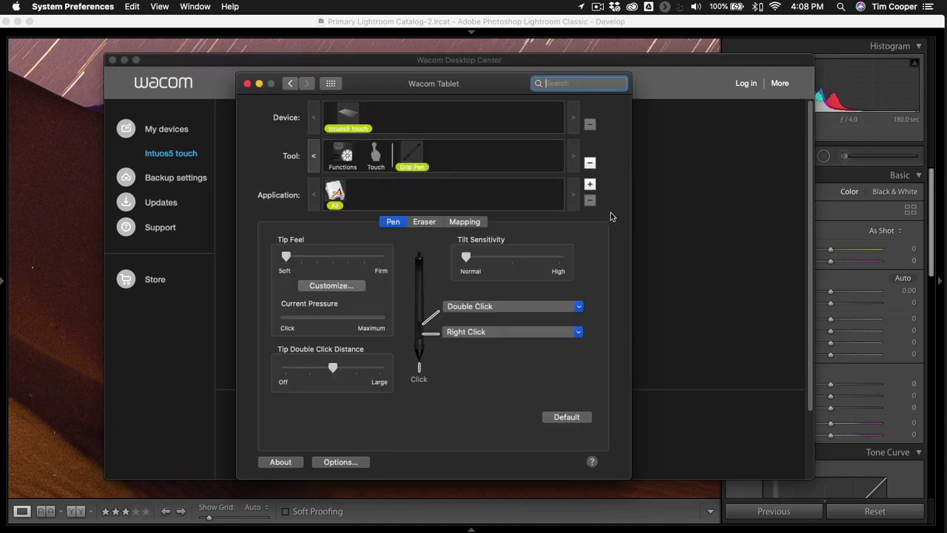
left_click(416, 154)
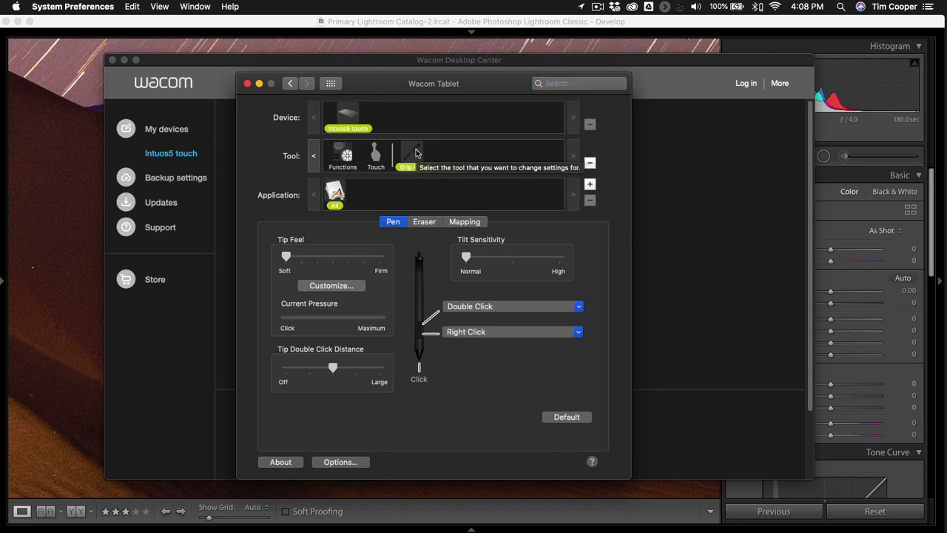
left_click(376, 159)
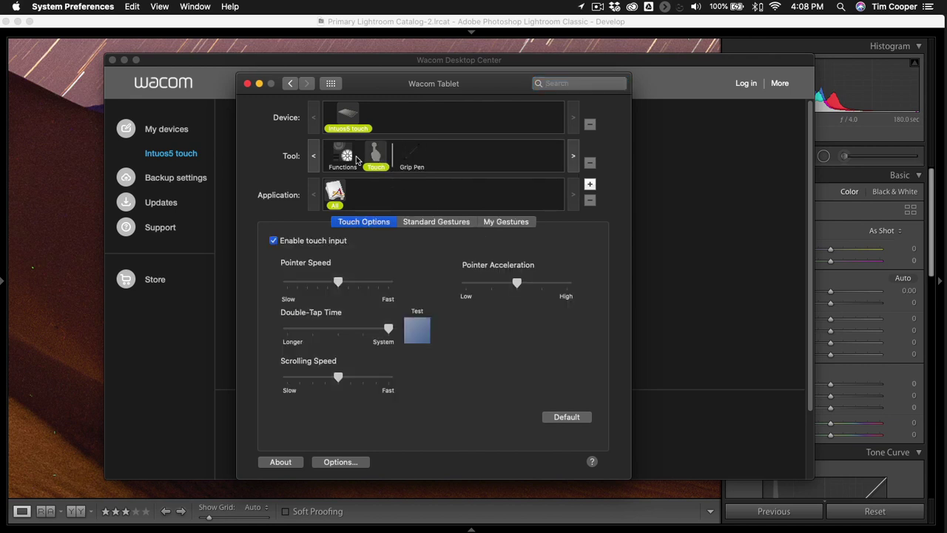
left_click(346, 158)
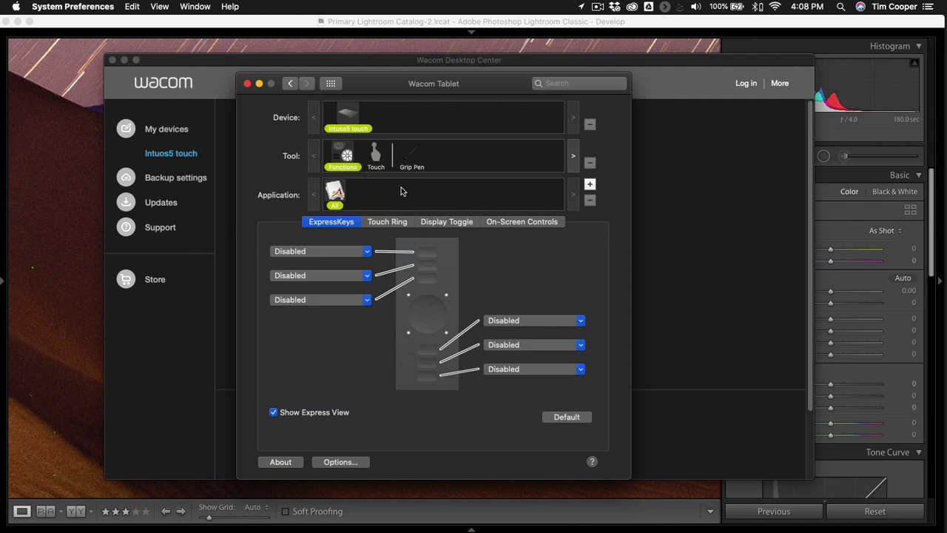
left_click(411, 159)
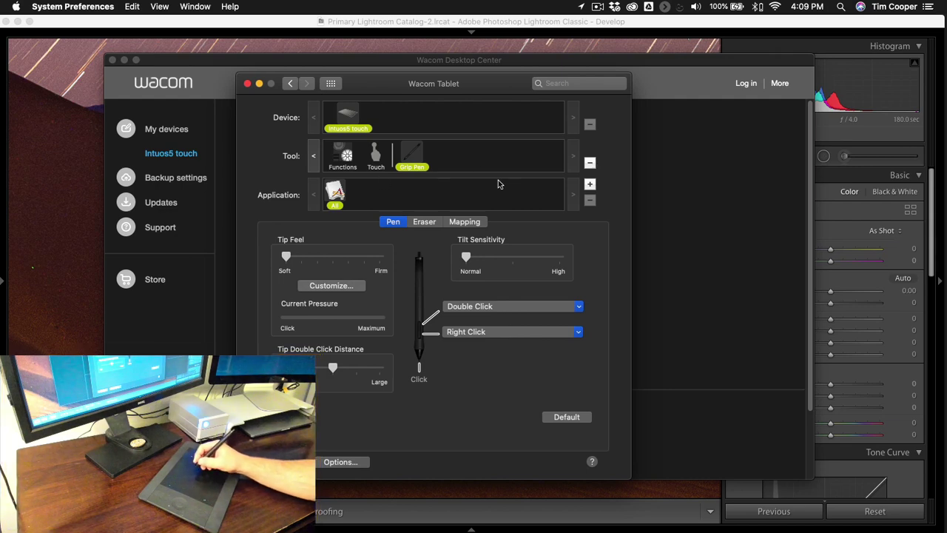
Switch from the Grip Pen settings over to Finder with Cmd+Tab.
left_click(413, 156)
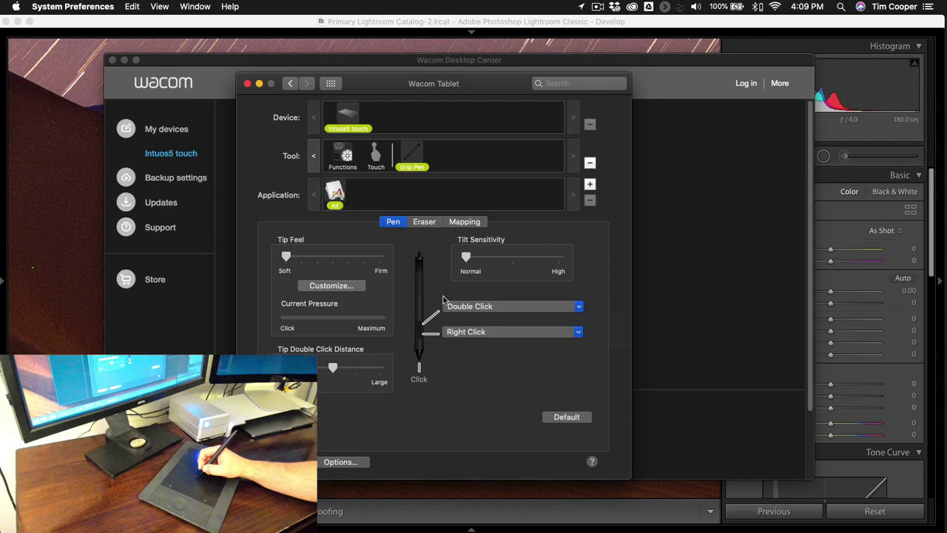
key("super+Tab")
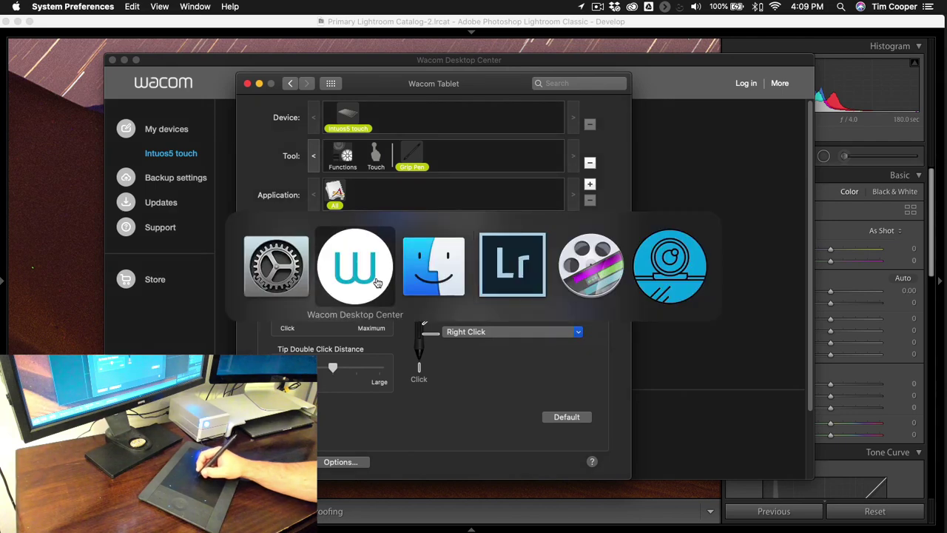
Open the 2-NPAN Dropbox folder in a new Finder window, then close it.
left_click(449, 272)
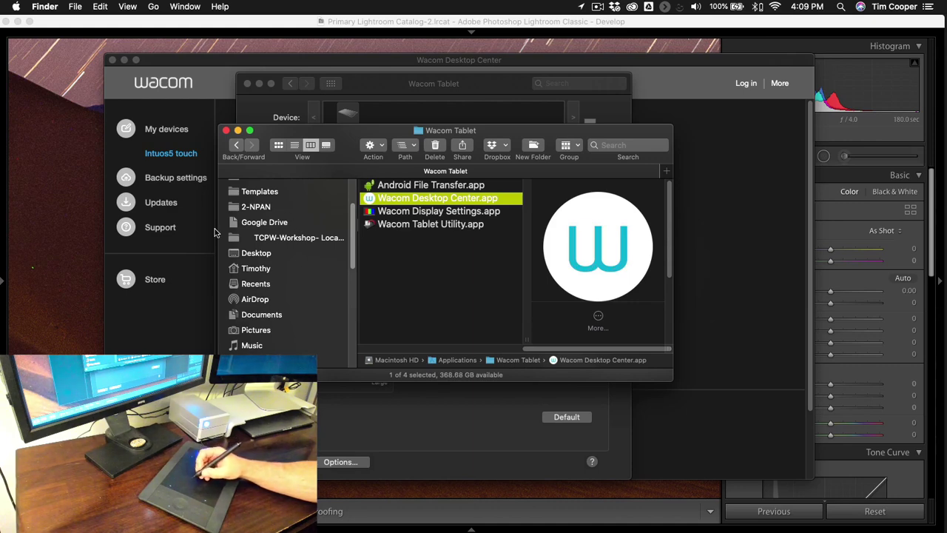
right_click(263, 214)
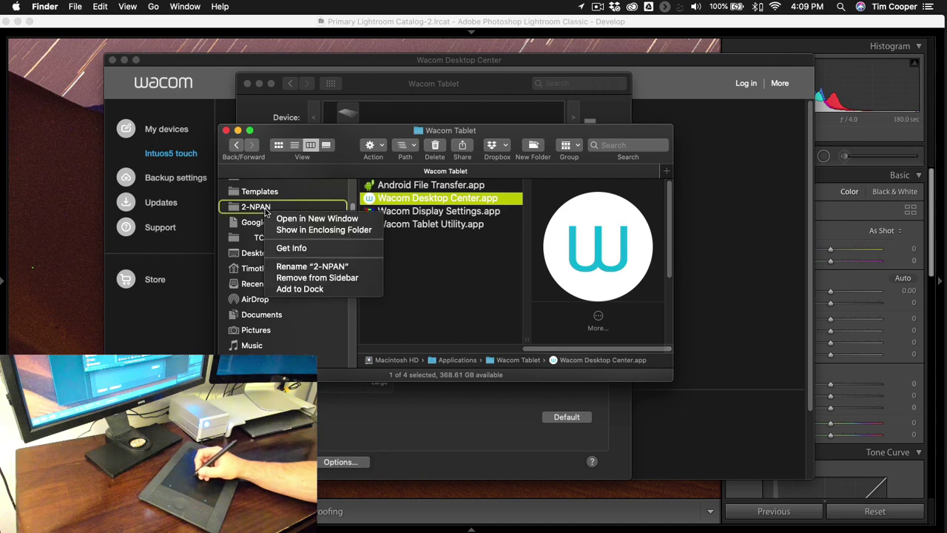
left_click(311, 222)
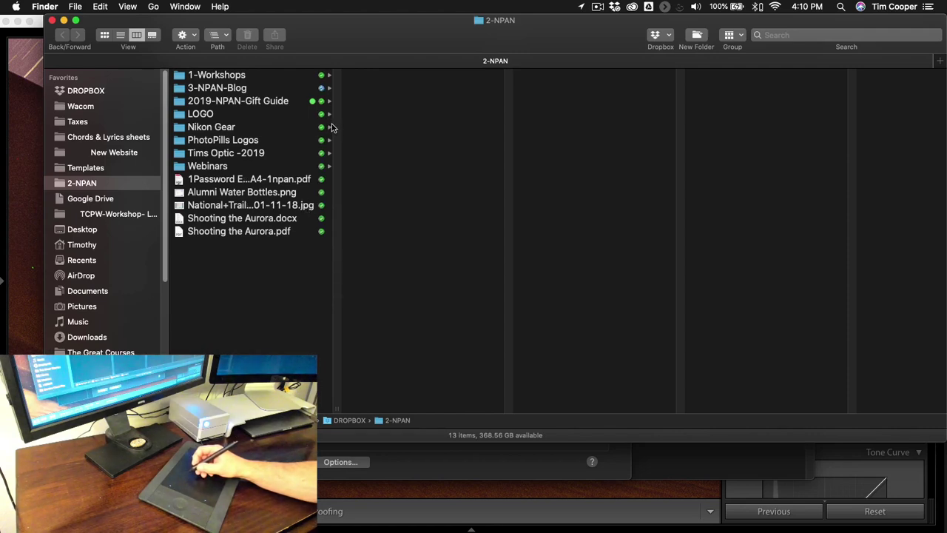
key("super+w")
Set both Grip Pen side buttons, Right Click and Double Click, to Disabled.
left_click(425, 88)
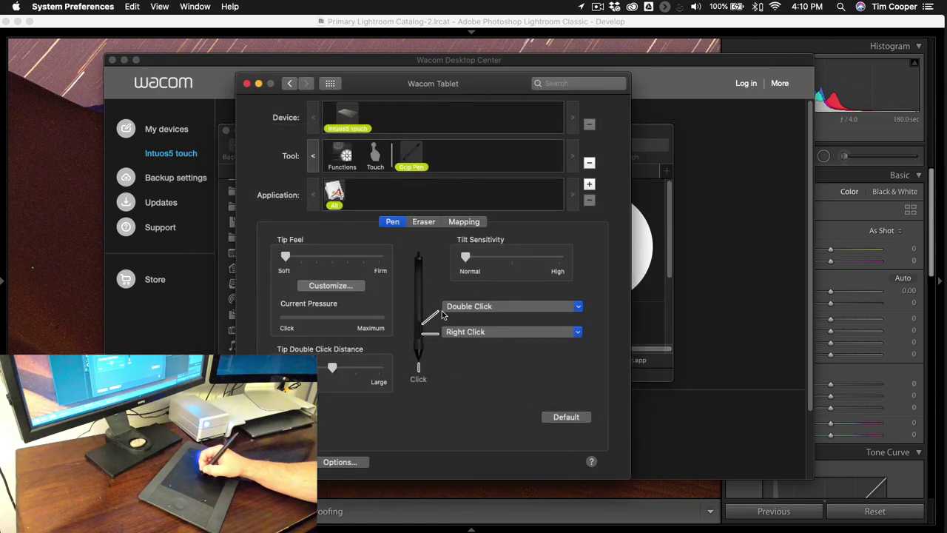
left_click(469, 333)
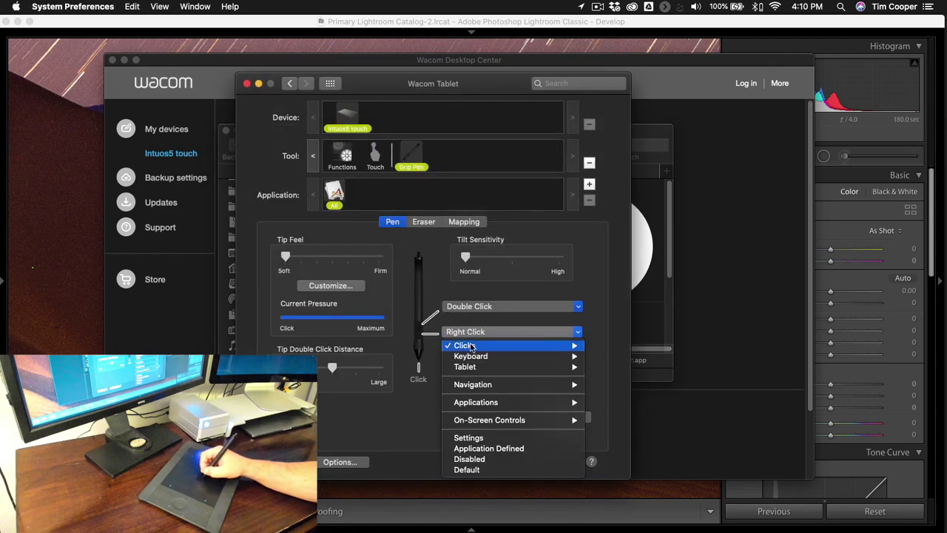
left_click(483, 459)
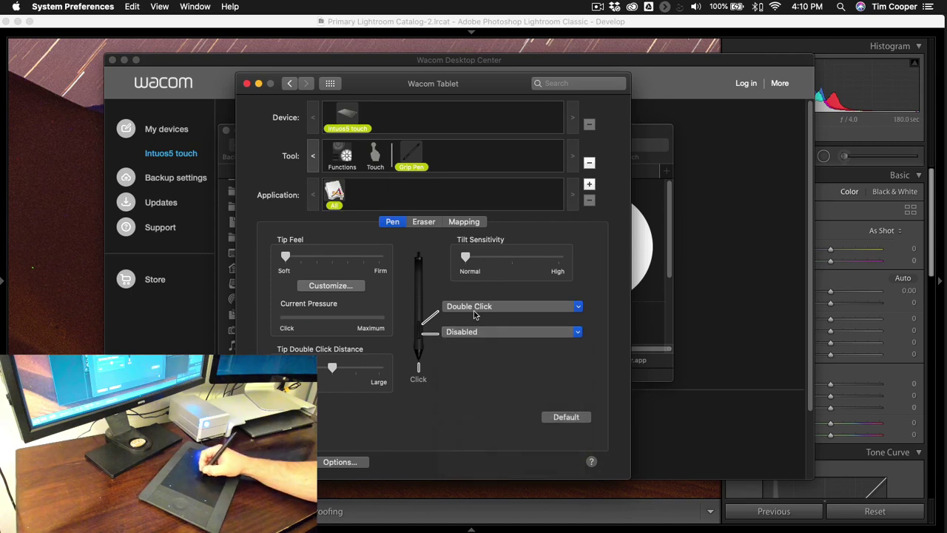
left_click(474, 314)
left_click(483, 433)
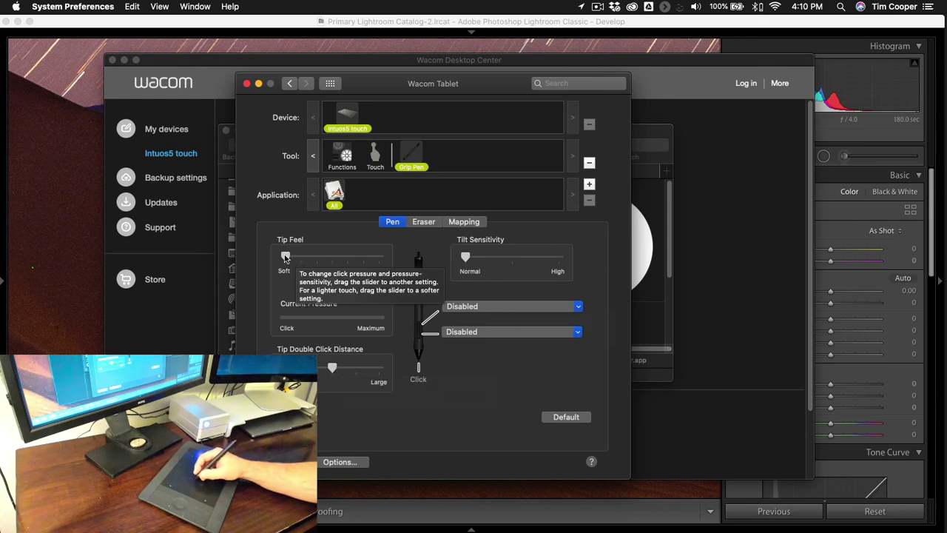
left_click_drag(353, 305, 365, 326)
left_click(366, 313)
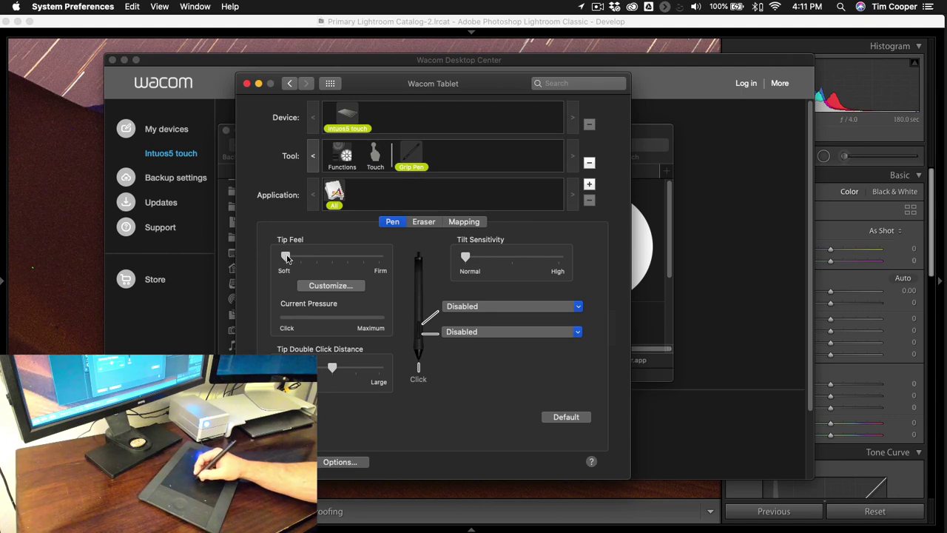
left_click_drag(287, 258, 379, 267)
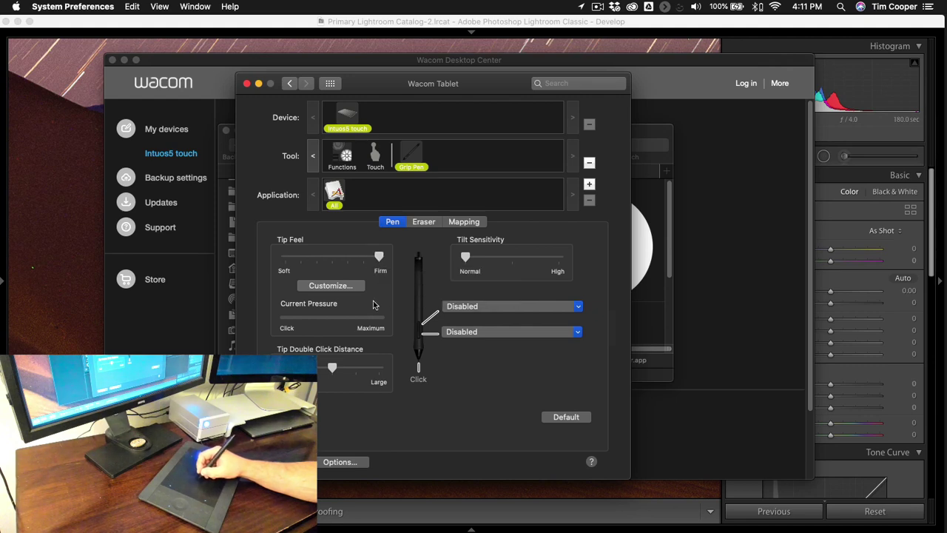
left_click_drag(374, 302, 380, 311)
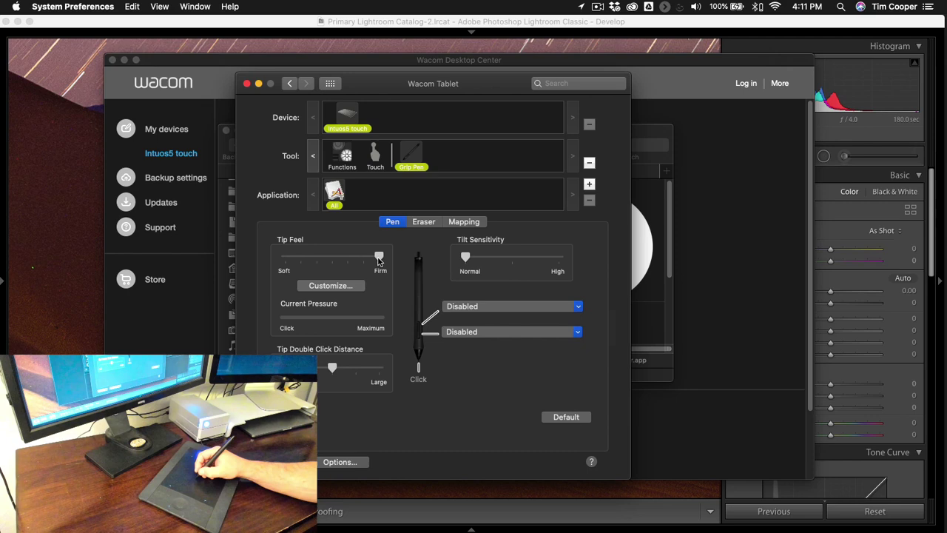
left_click_drag(378, 259, 286, 259)
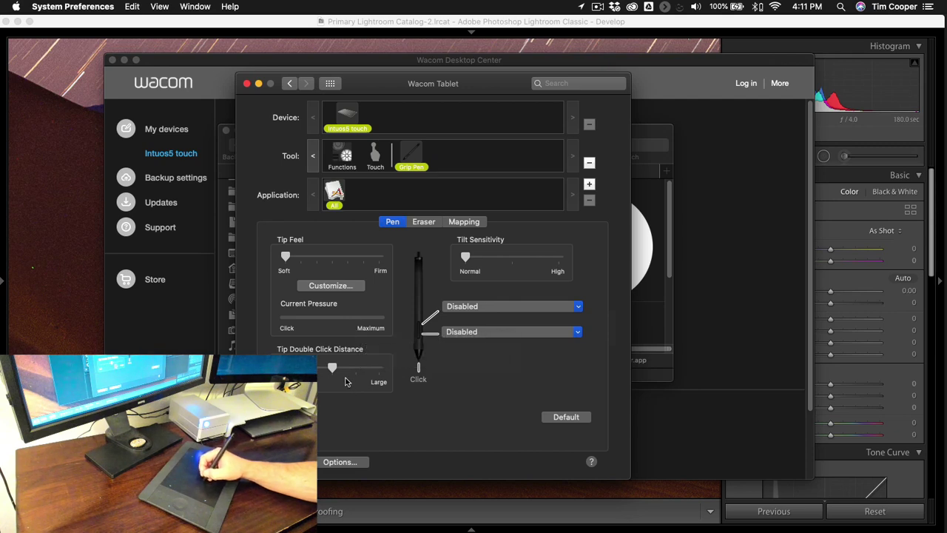
Move the Tip Double Click Distance slider toward Large.
left_click(376, 369)
left_click(300, 370)
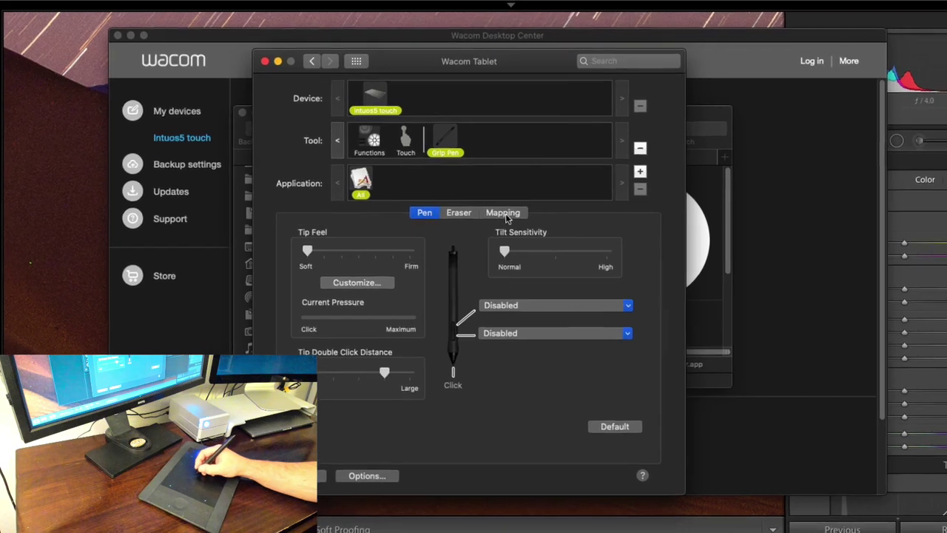
Show the Grip Pen's Mapping tab with Monitor 1 screen area and Full tablet area.
left_click(463, 221)
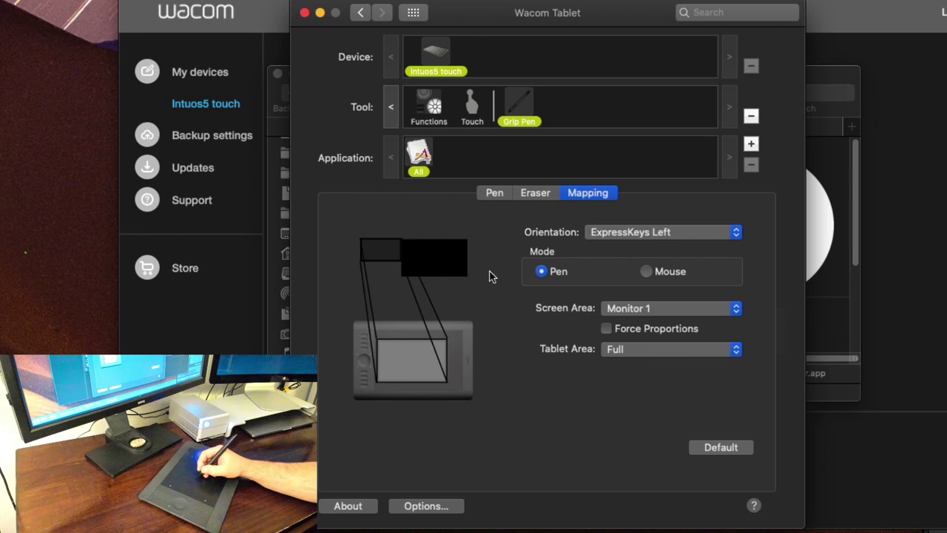
left_click(632, 311)
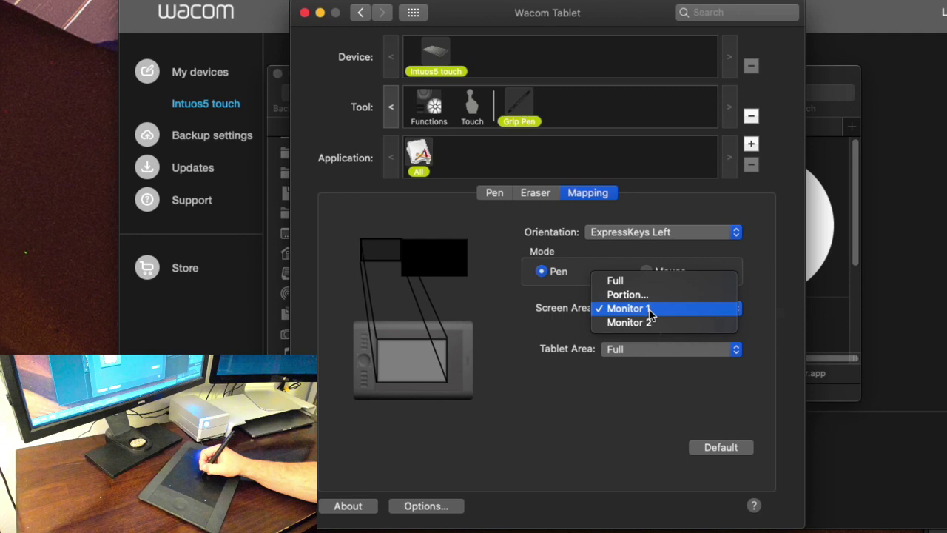
left_click(649, 311)
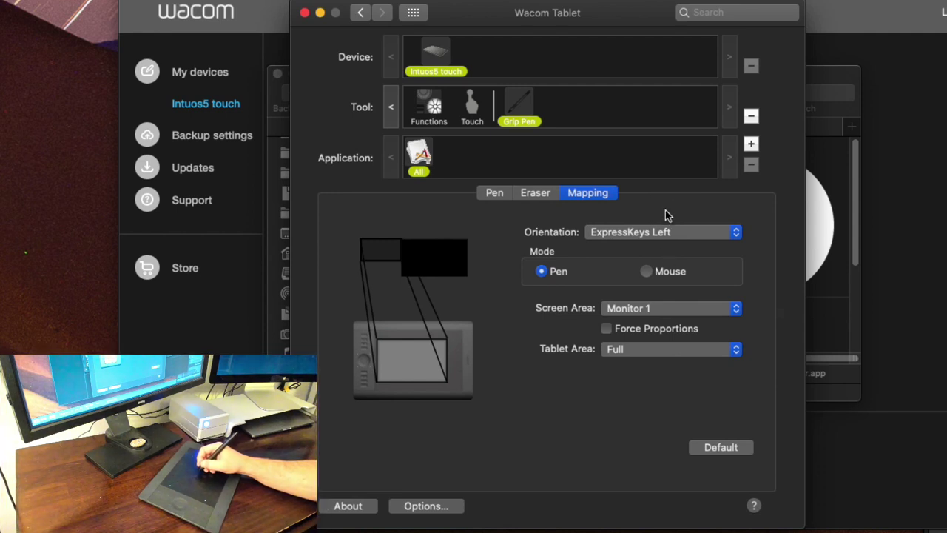
left_click(656, 311)
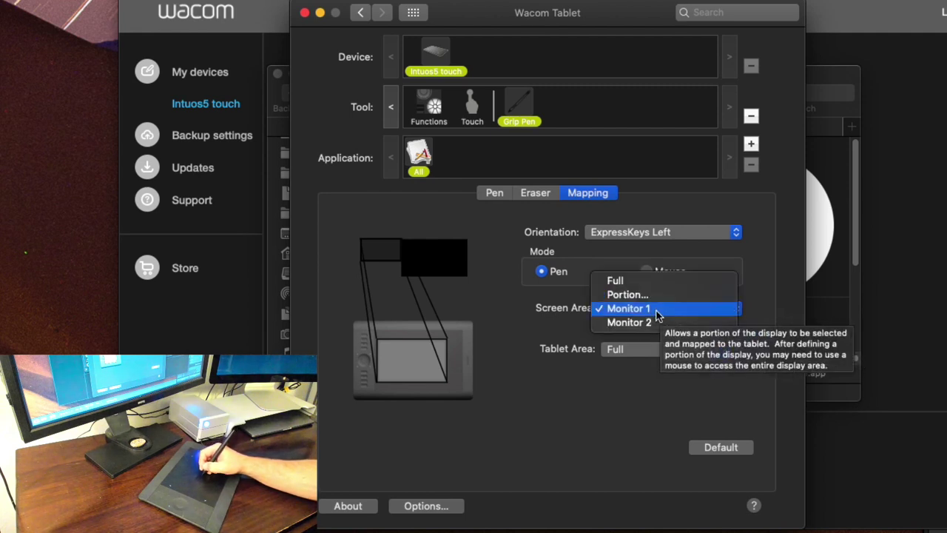
left_click(651, 282)
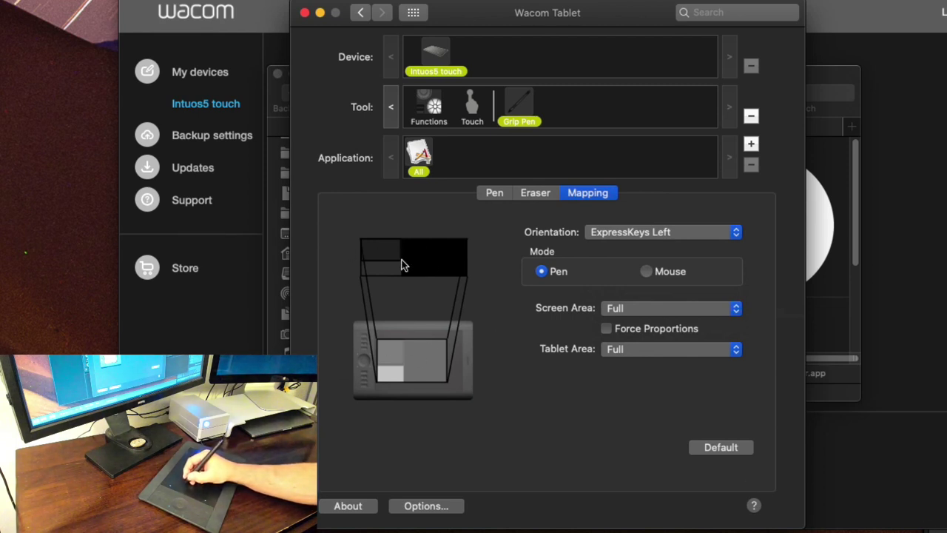
left_click(677, 310)
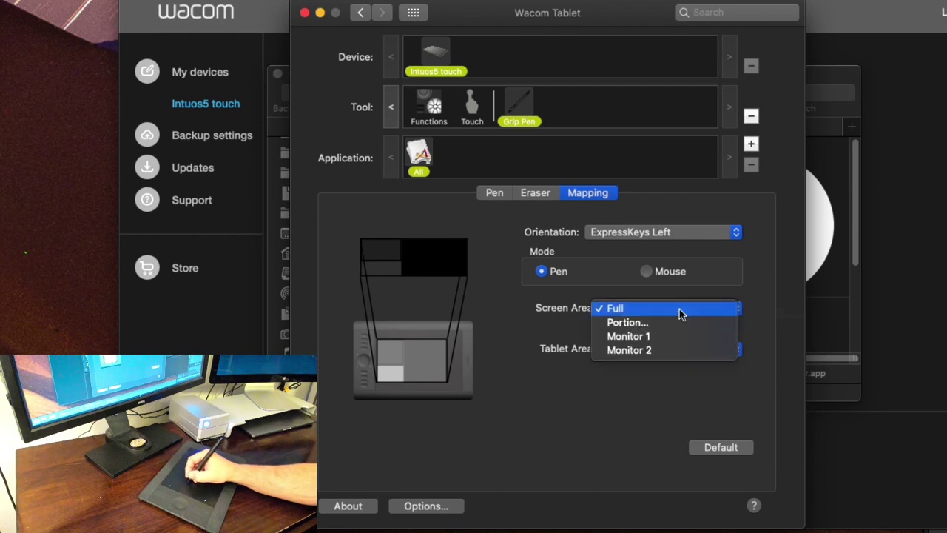
left_click(676, 337)
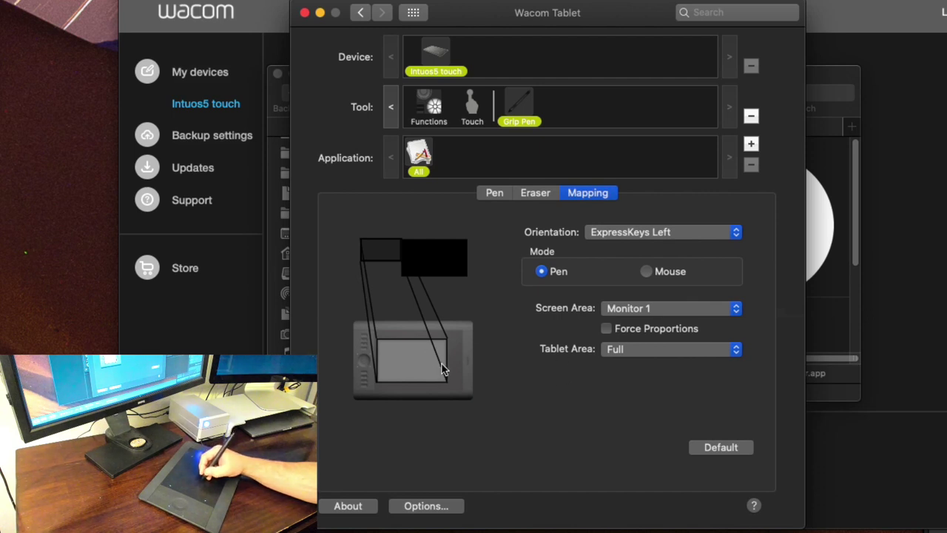
Set the tablet area to Portion: Top 1767, Left 3065, Bottom 11982, Right 17235.
left_click(623, 351)
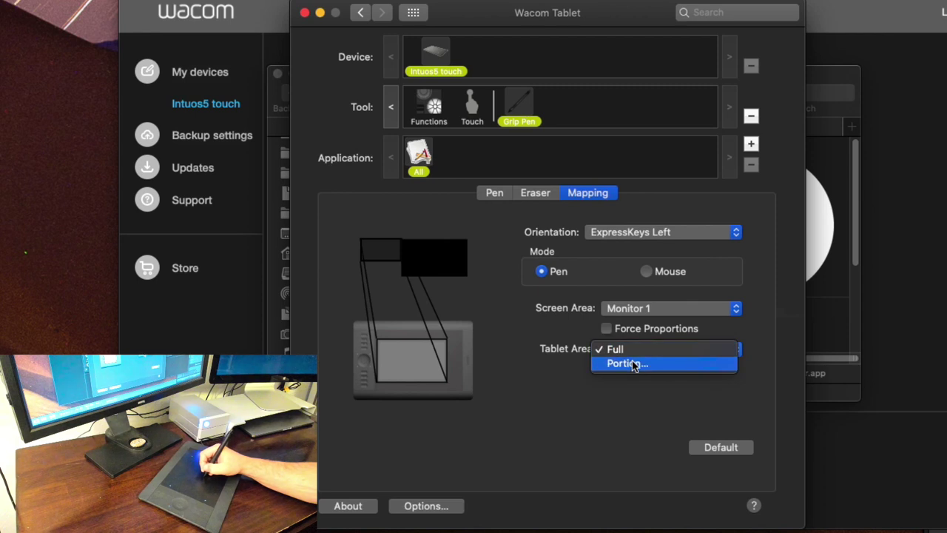
left_click(631, 363)
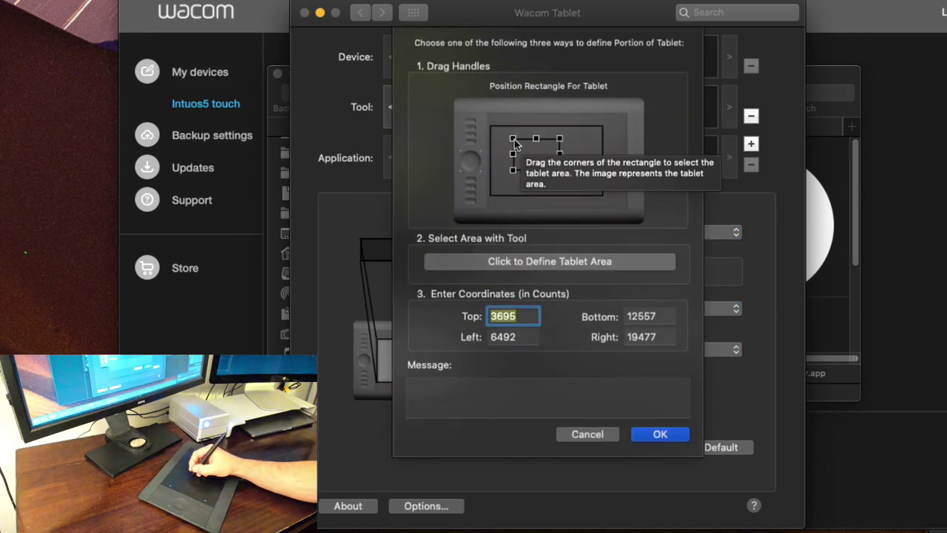
left_click_drag(514, 140, 481, 127)
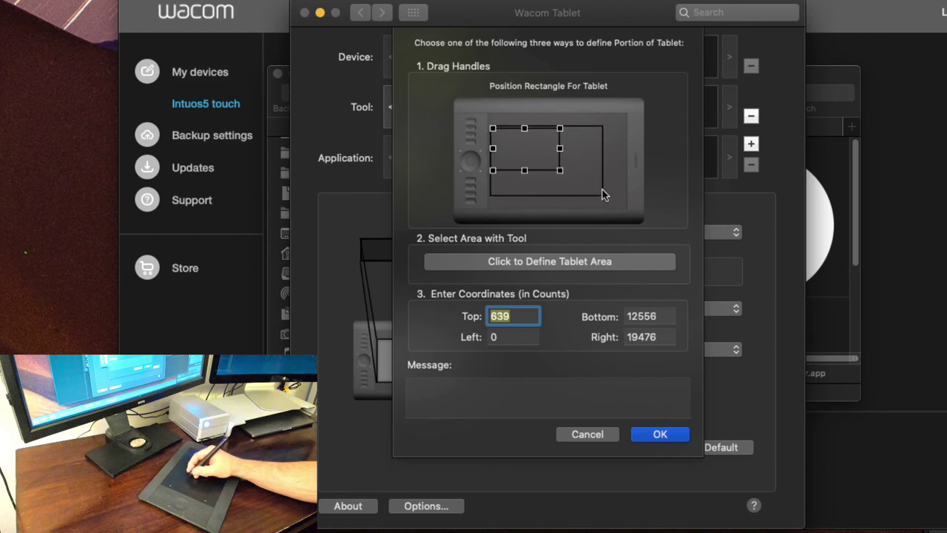
left_click_drag(564, 172, 608, 204)
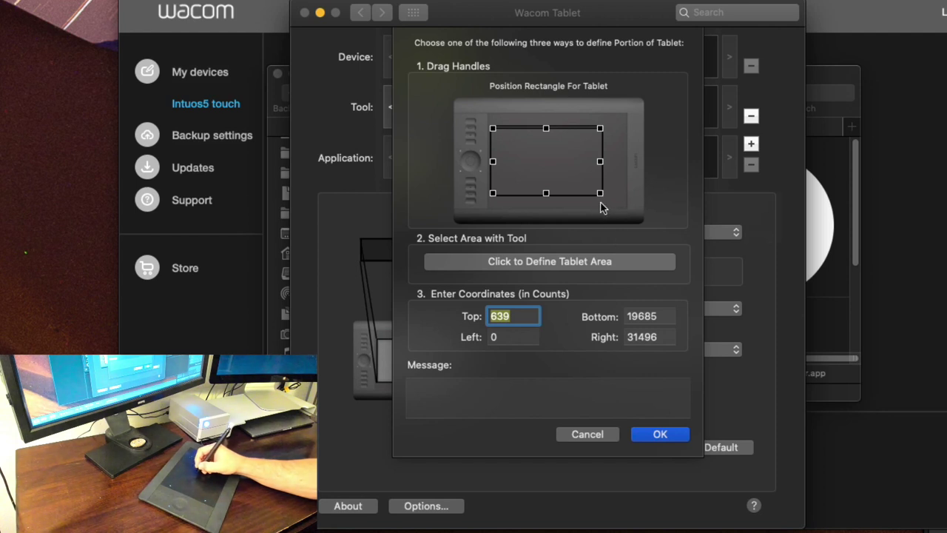
left_click_drag(601, 194, 530, 152)
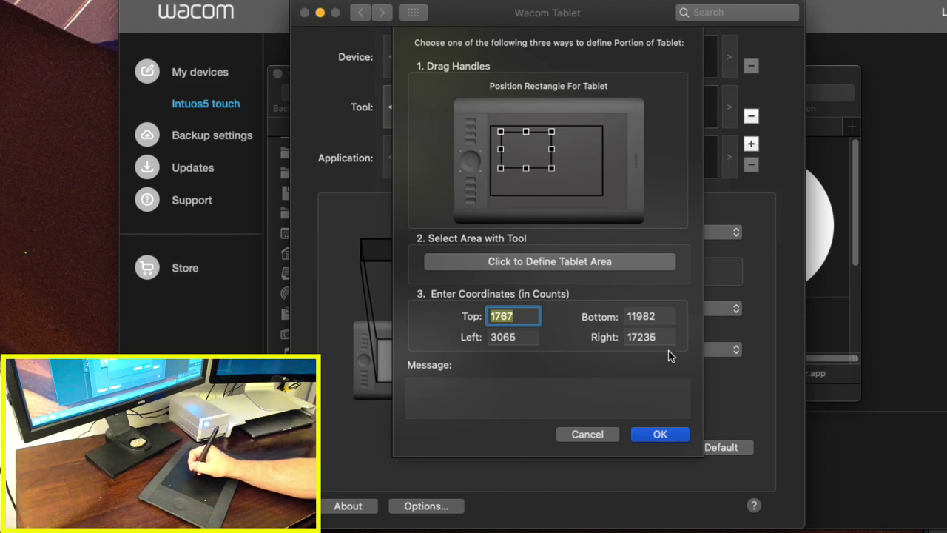
left_click(661, 436)
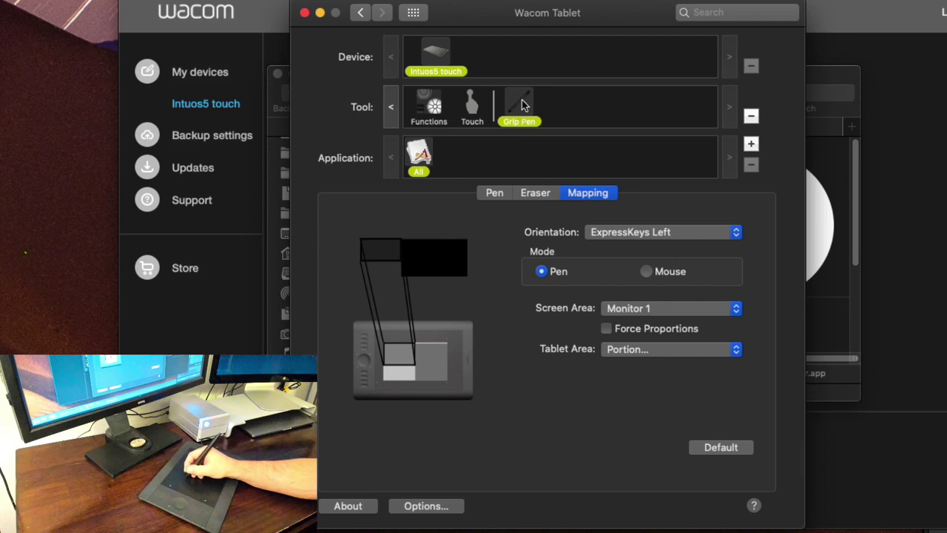
Check the Pen tab settings, then return to the Portion-to-Monitor 1 mapping.
left_click(493, 193)
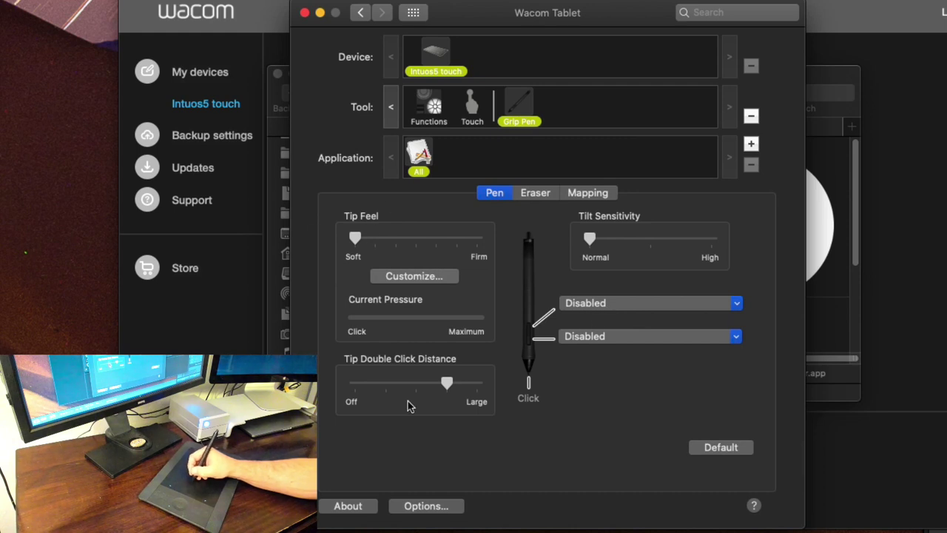
left_click(593, 197)
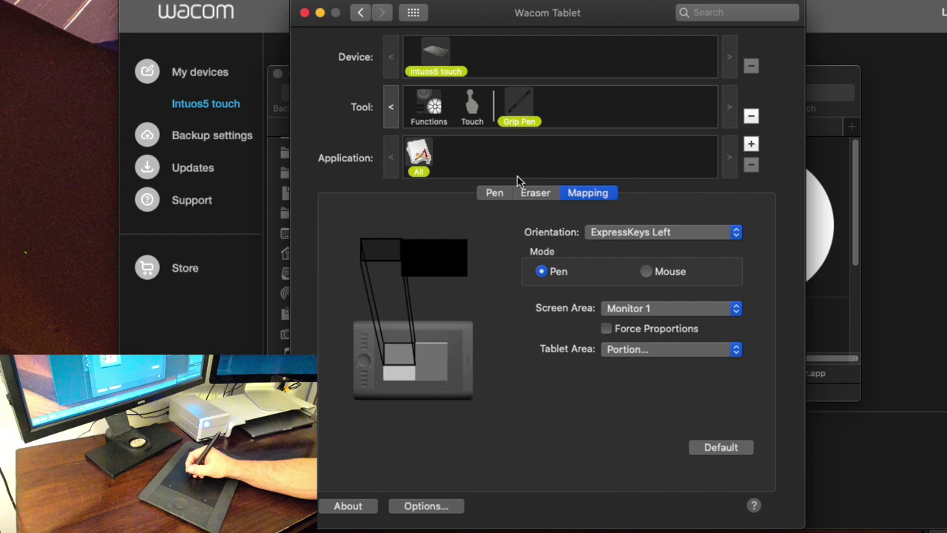
Show the Functions tool's ExpressKeys and browse the top key's actions, leaving it Disabled.
left_click(428, 109)
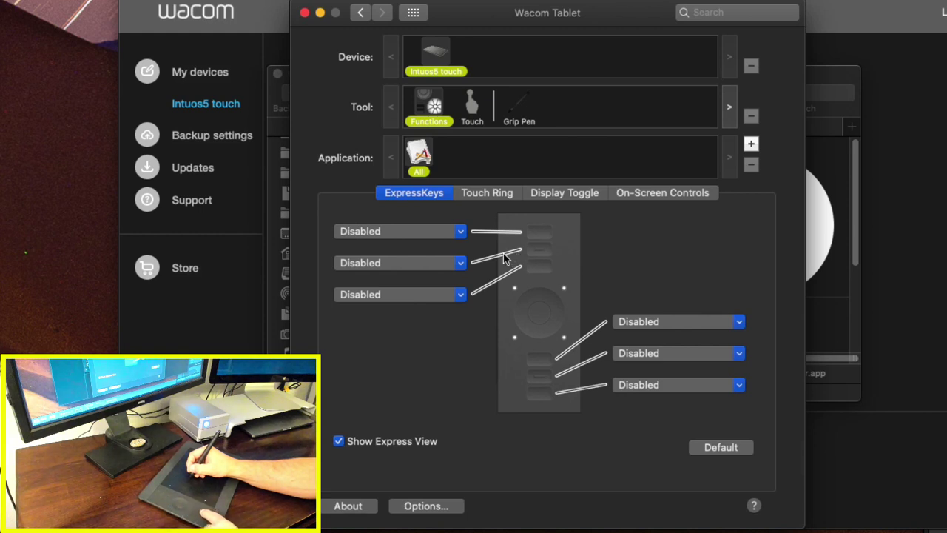
left_click(433, 235)
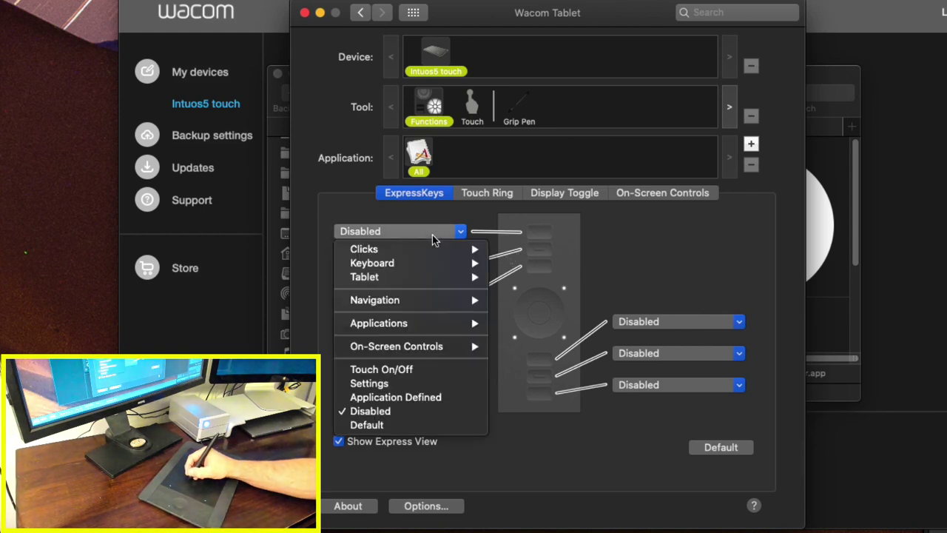
mouse_move(437, 264)
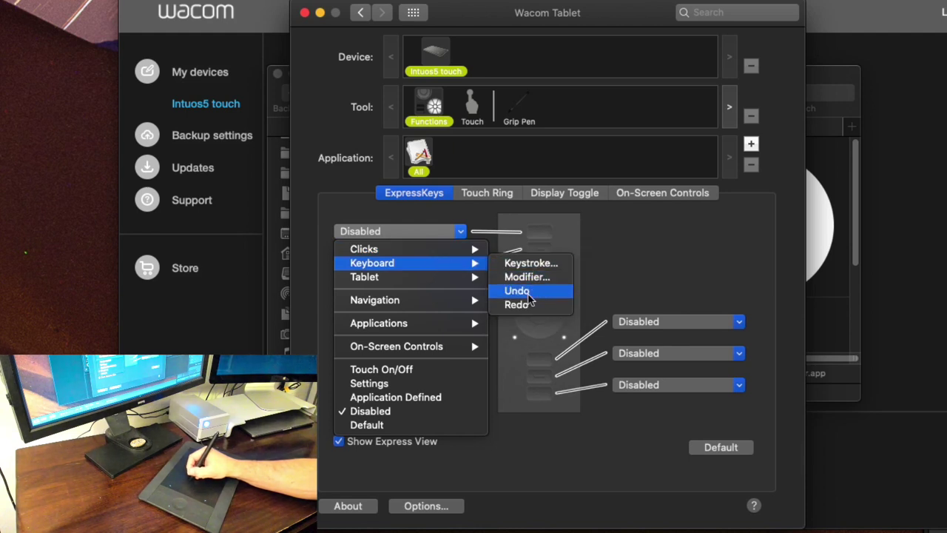
left_click(425, 216)
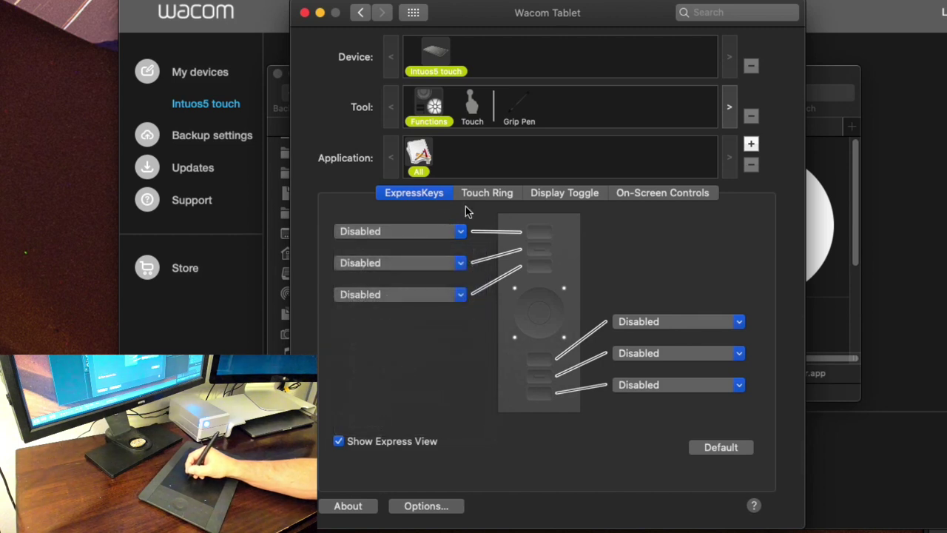